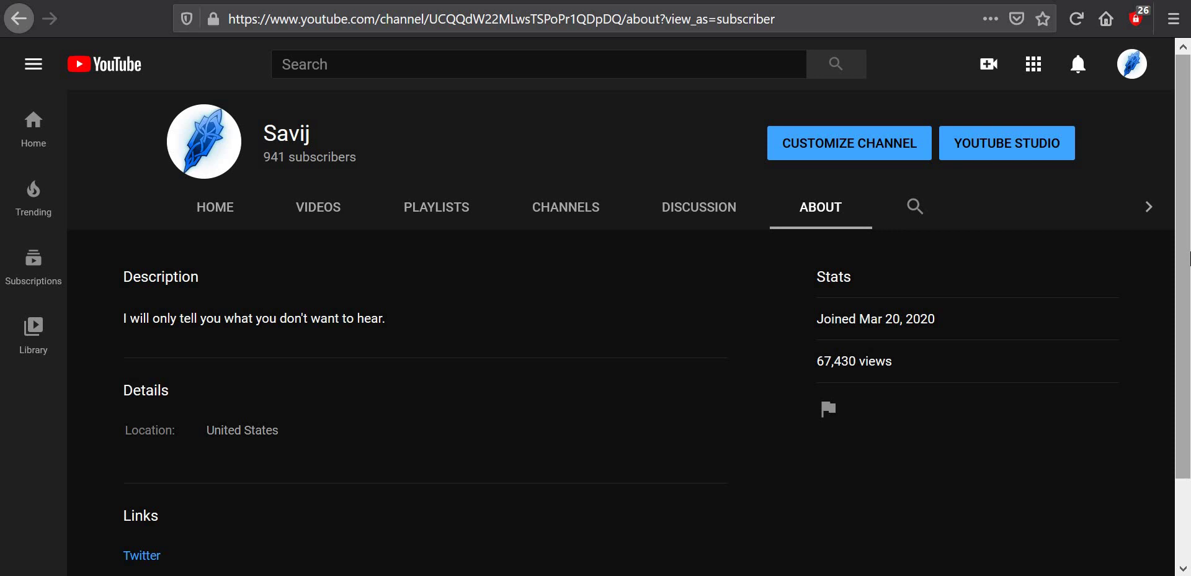
Highlight the Savij channel name, check the Twitter news tab, then return to the About page
{"action": "double_click", "coordinate": [285, 134]}
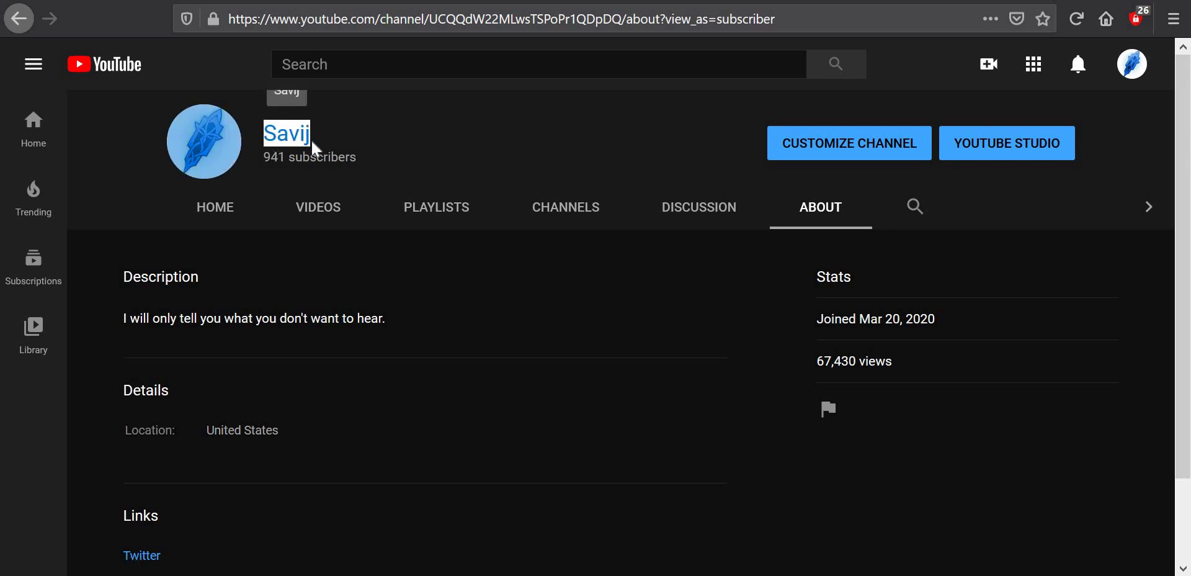
{"action": "left_click", "coordinate": [519, 94]}
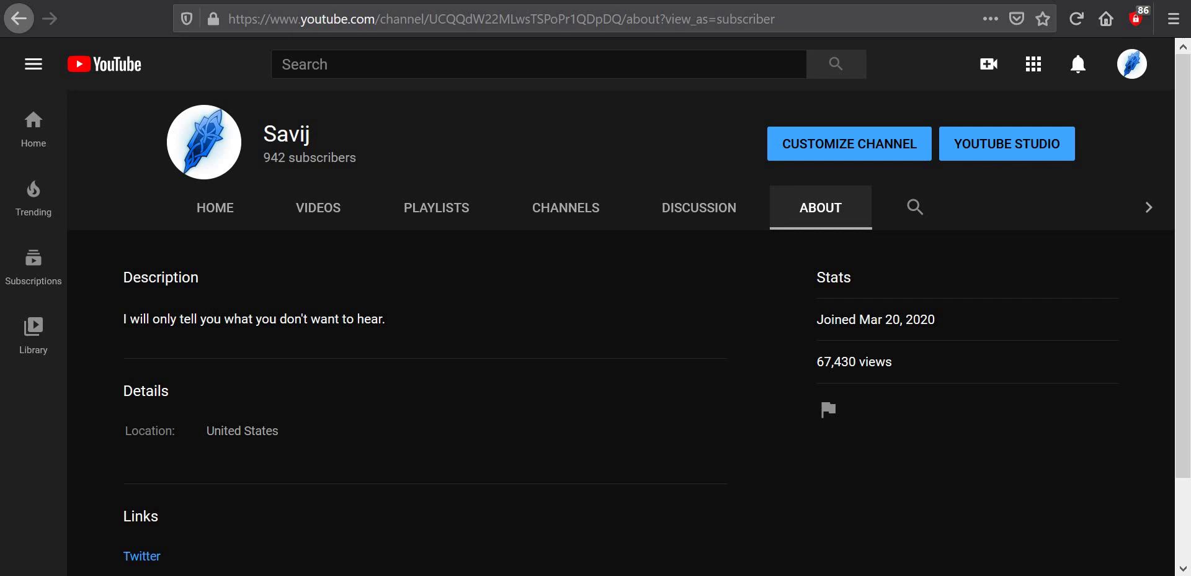
{"action": "key", "text": "ctrl+Tab"}
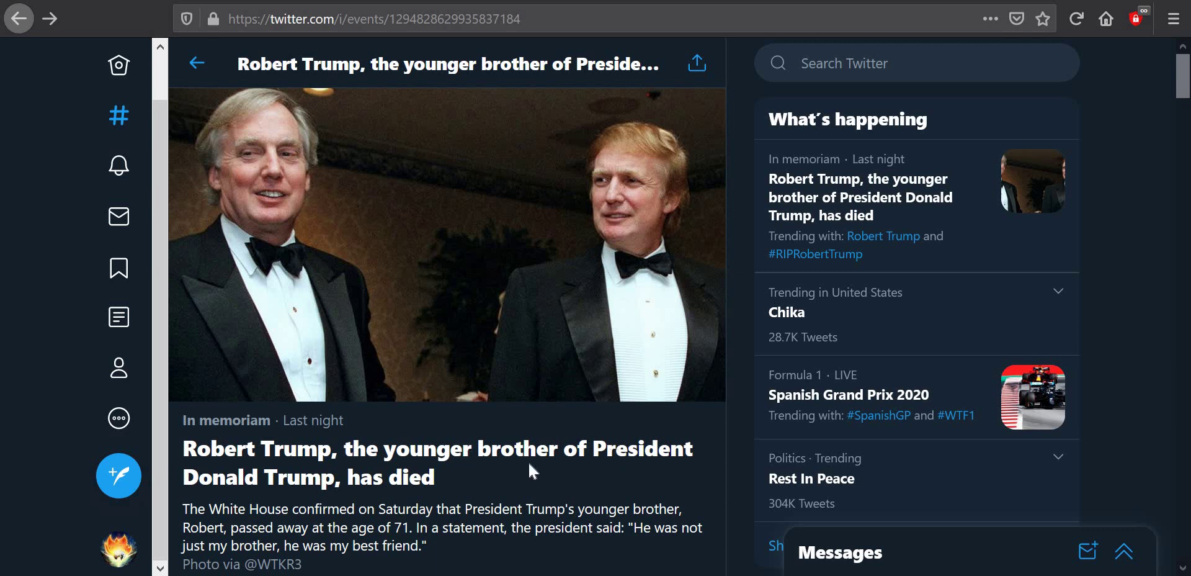
{"action": "key", "text": "ctrl+Tab"}
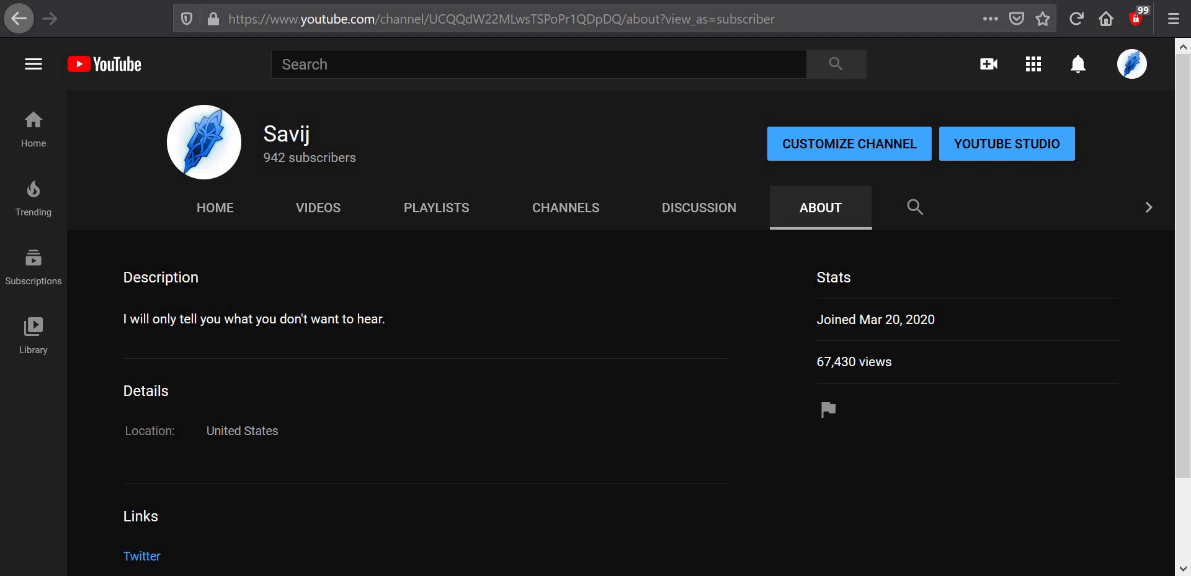